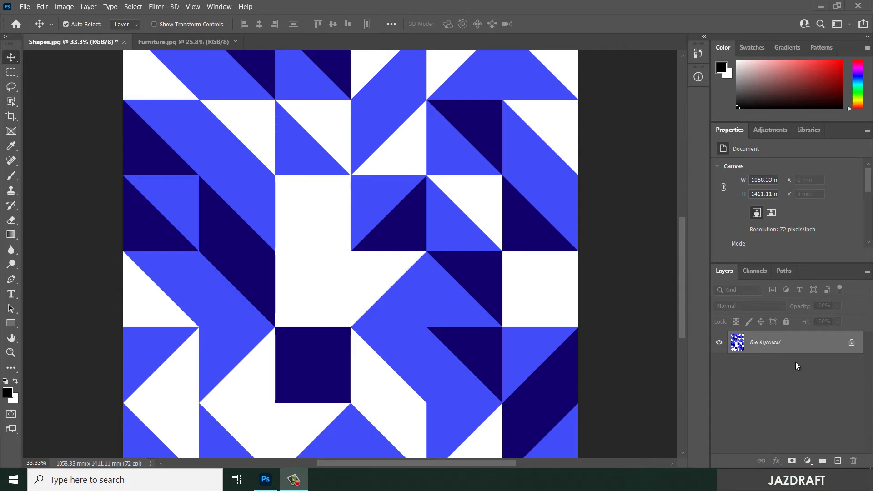
Choose the Ruler Tool from the Eyedropper tool group on Shapes.jpg.
click(9, 153)
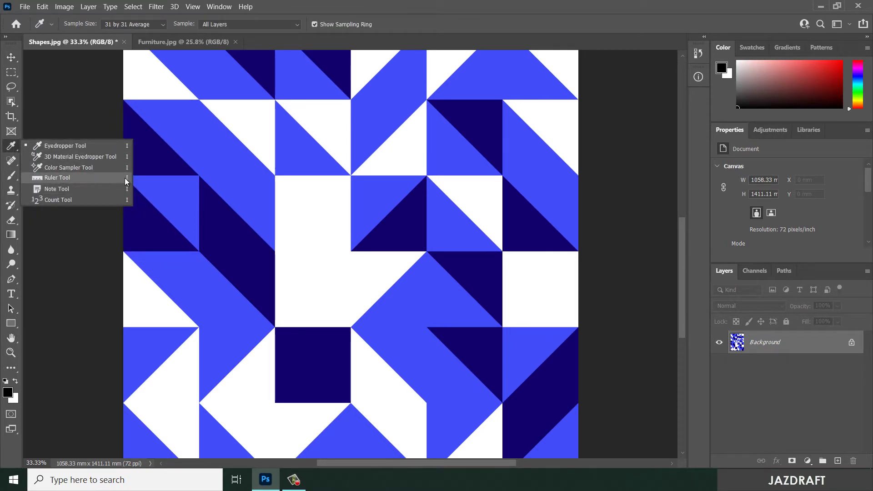
click(53, 177)
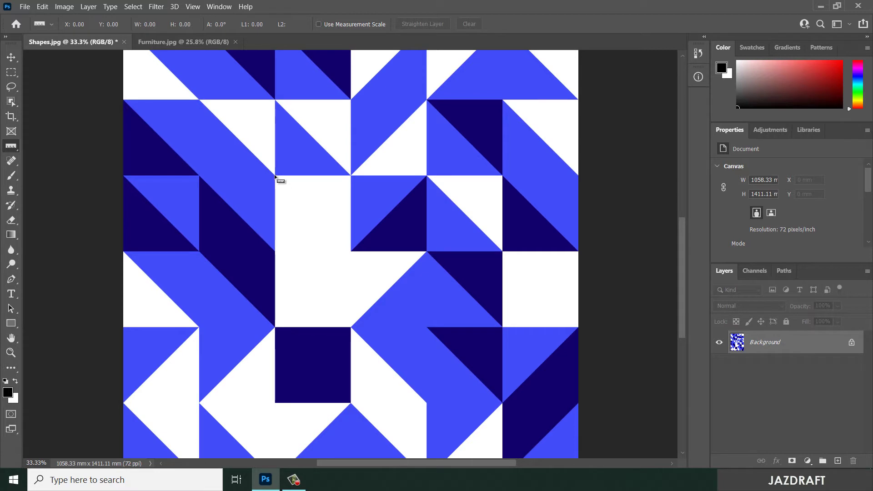
Measure along the white square's top edge, ending at 497.54 long and −0.7°.
mouse_move(277, 175)
mouse_down()
mouse_move(353, 177)
mouse_move(352, 186)
mouse_move(351, 175)
mouse_up()
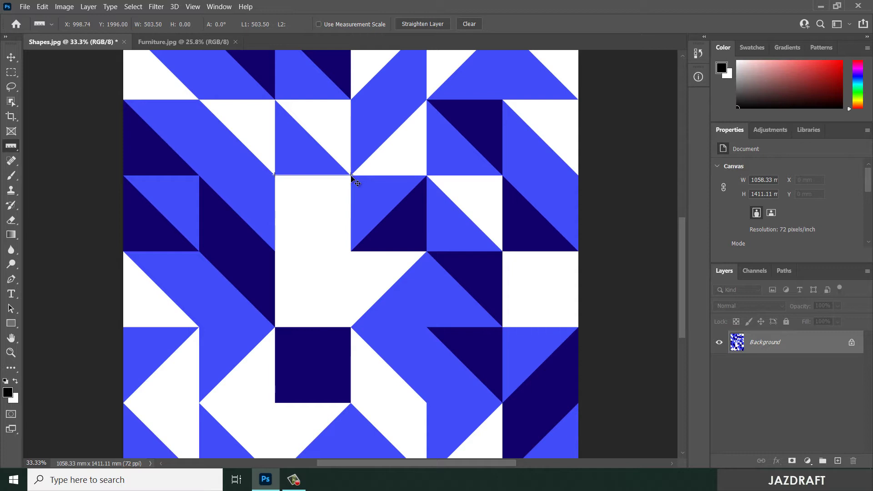
drag(352, 175, 339, 117)
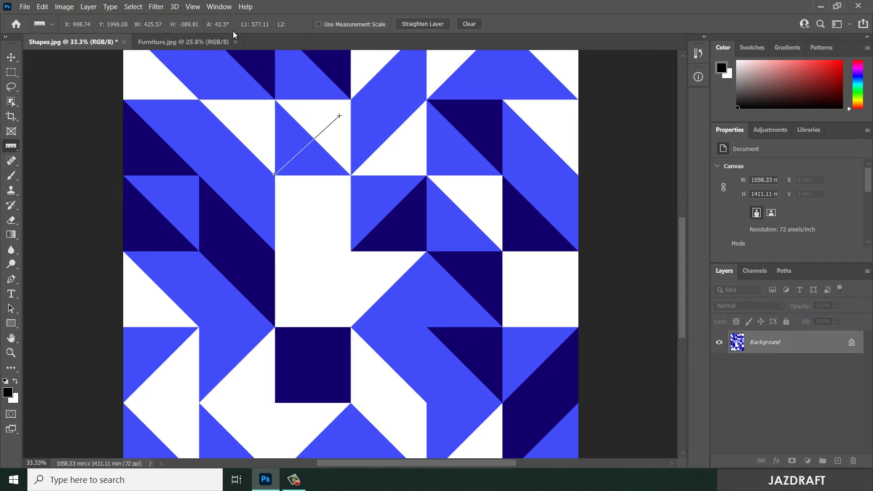
drag(339, 116, 350, 176)
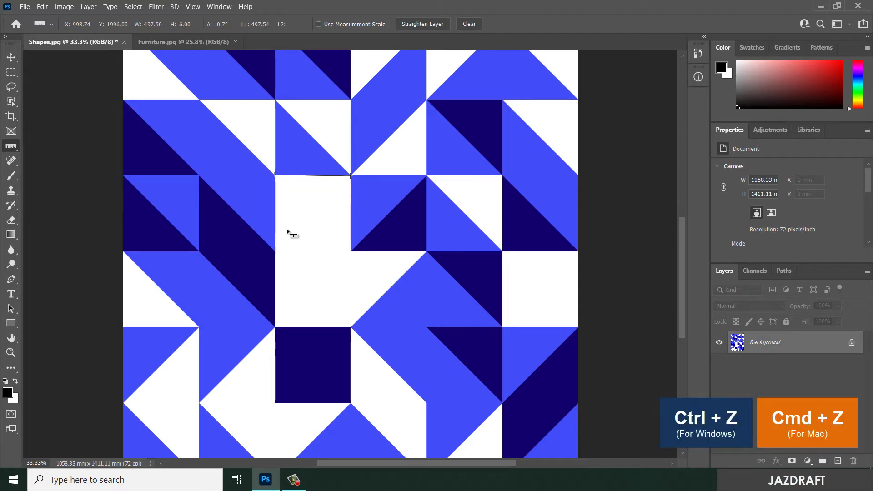
Draw a Shift-constrained level Ruler line across the white square, reading 512.49 at 0.0°.
mouse_move(275, 224)
mouse_down()
mouse_move(330, 223)
mouse_move(291, 224)
mouse_up()
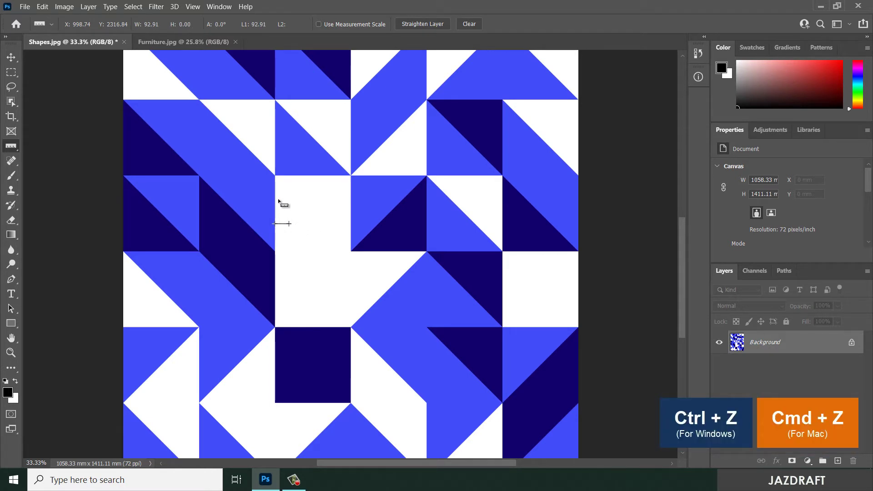
drag(273, 195, 351, 194)
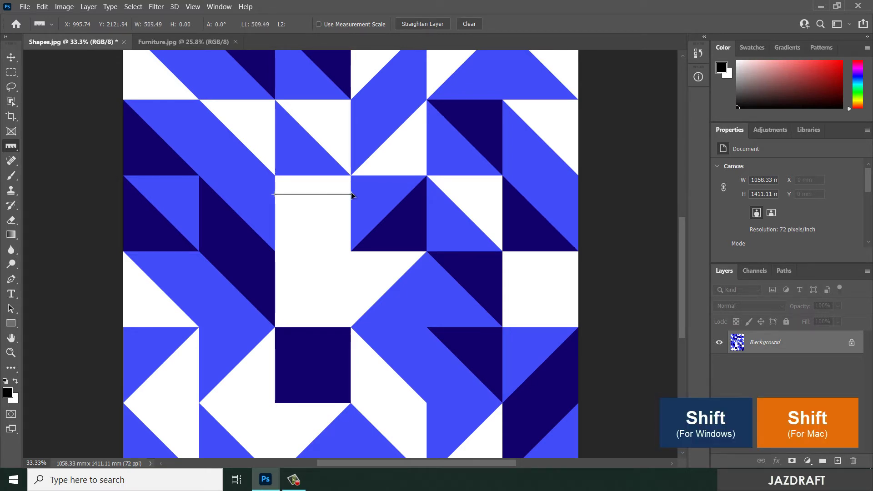
drag(352, 194, 351, 194)
drag(317, 196, 278, 132)
drag(230, 171, 317, 202)
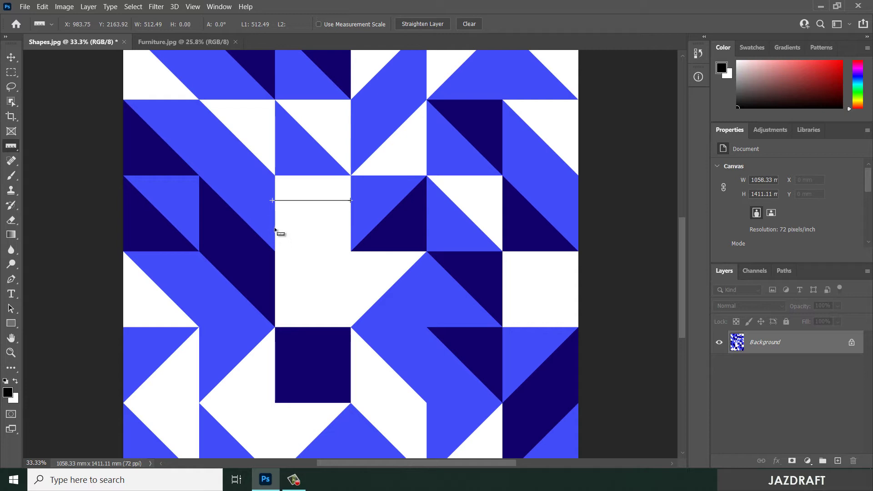
Draw level lines both ways, then vertical lines down and up, ending at 1067.47, 90.0°.
drag(273, 228, 353, 228)
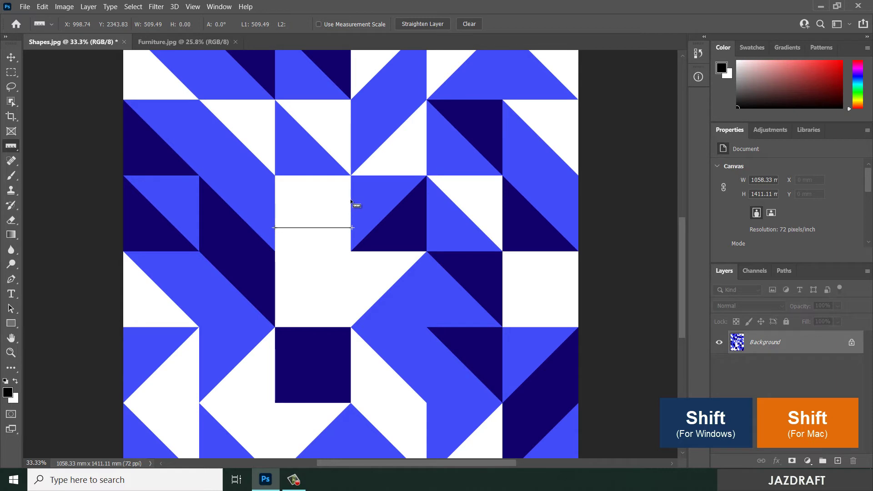
drag(352, 199, 272, 199)
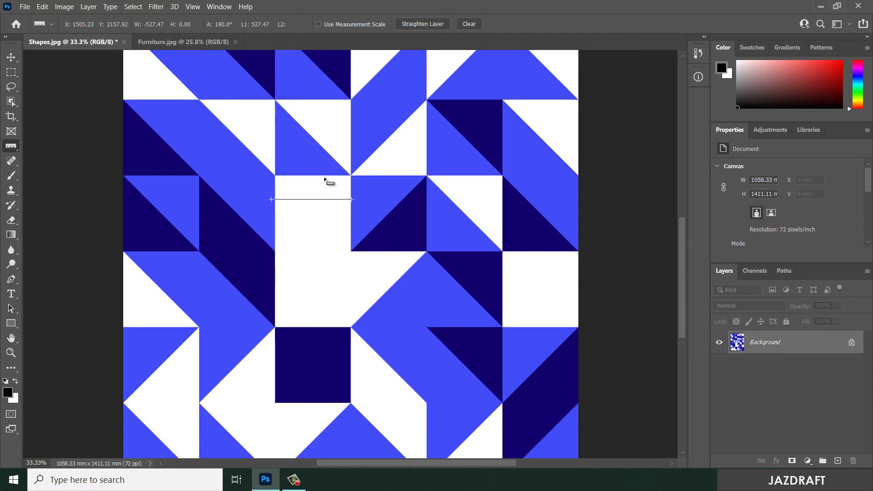
drag(312, 146, 312, 281)
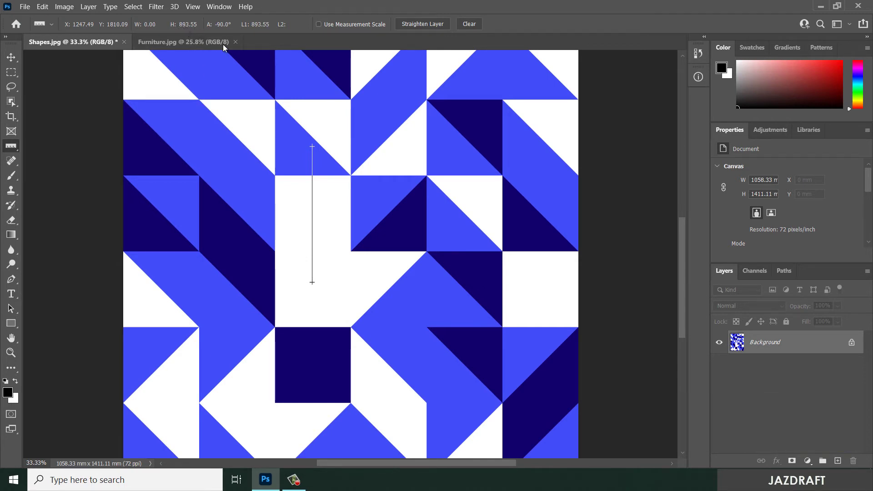
mouse_move(332, 284)
mouse_down()
mouse_move(333, 150)
mouse_move(341, 254)
mouse_move(335, 127)
mouse_move(324, 119)
mouse_up()
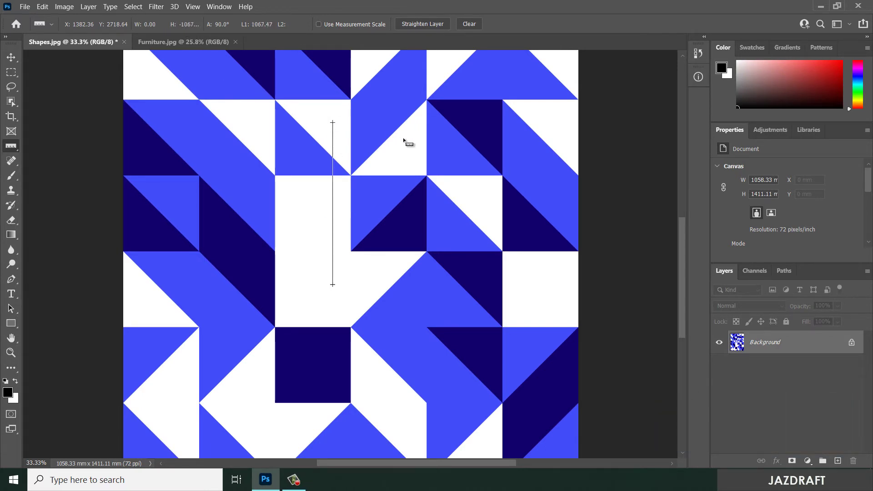
Clear the line, measure the dark triangle's diagonal, then draw a level 498.00 line.
click(470, 23)
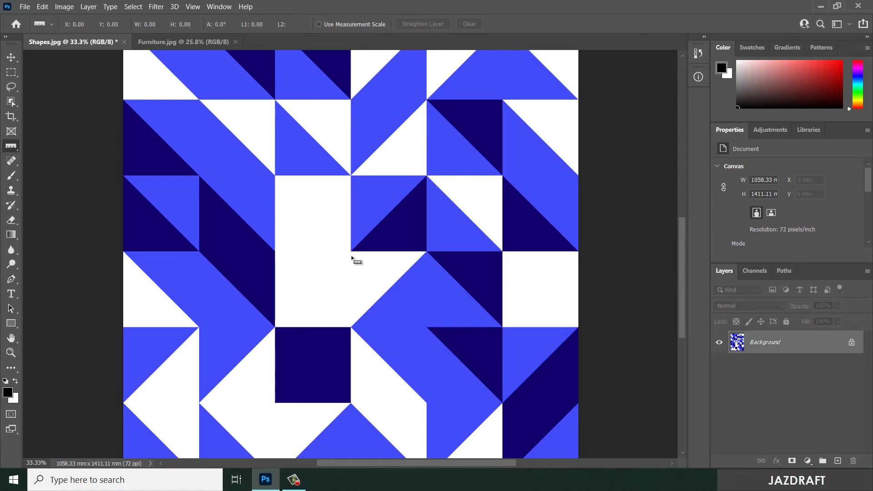
drag(351, 249, 426, 176)
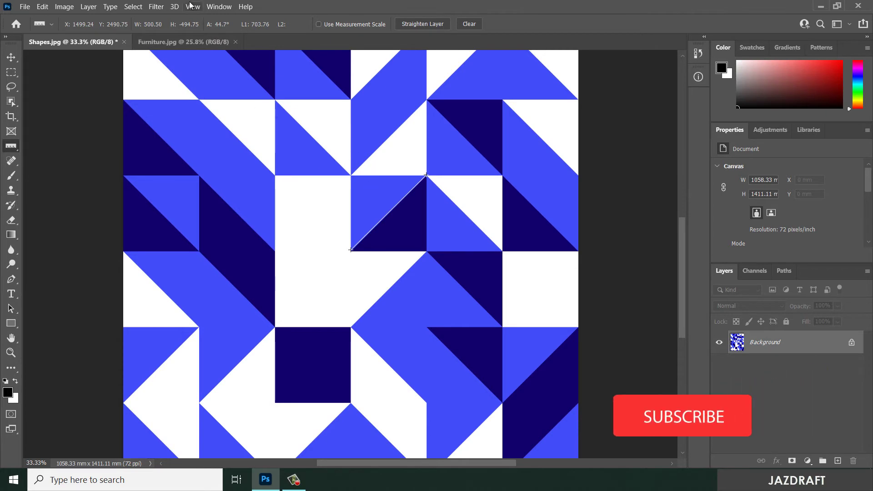
drag(275, 191, 329, 193)
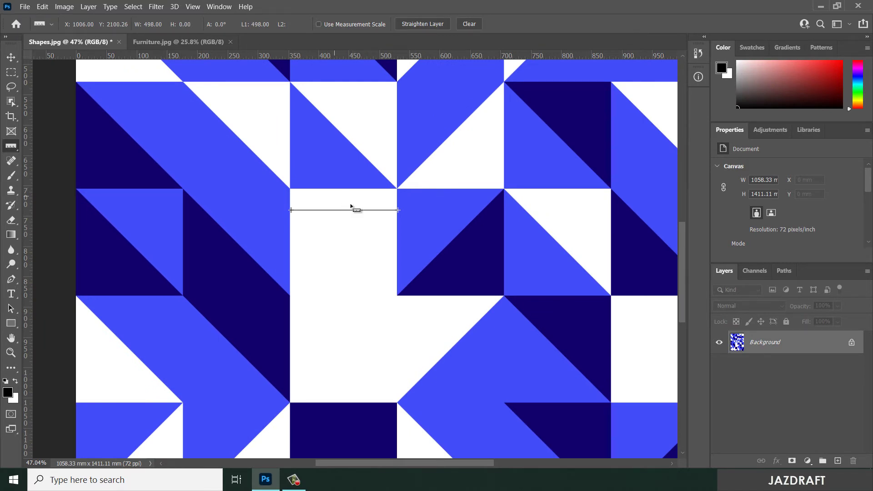
Measure the roughly 90.9° vertex angle as a protractor, then draw a 720.57-long diagonal at 42.3°.
drag(397, 187, 506, 82)
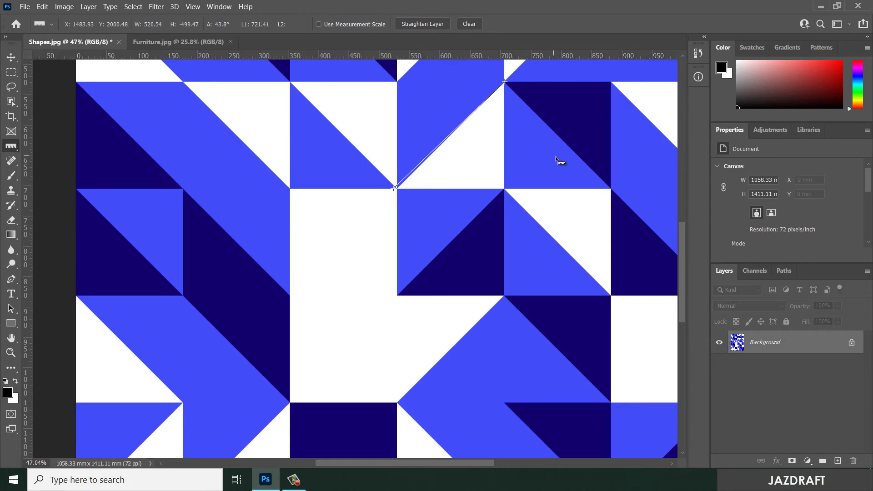
scroll(557, 160, up, 3)
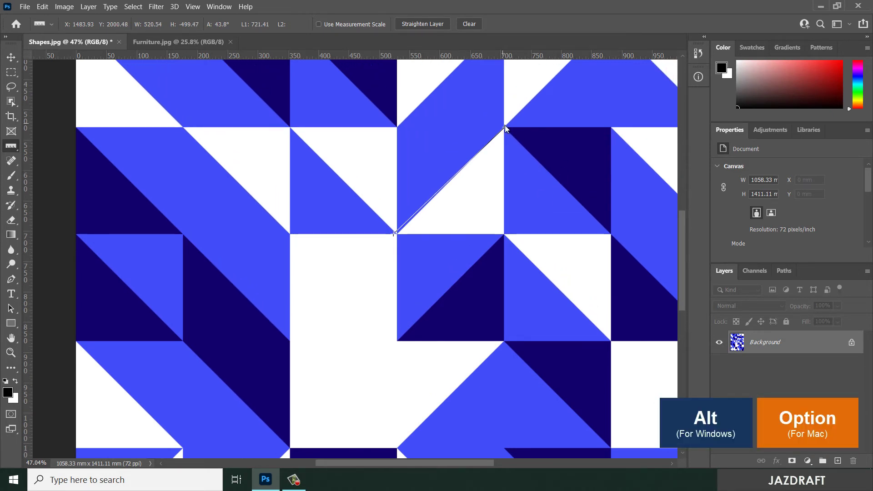
key(super)
key(super)
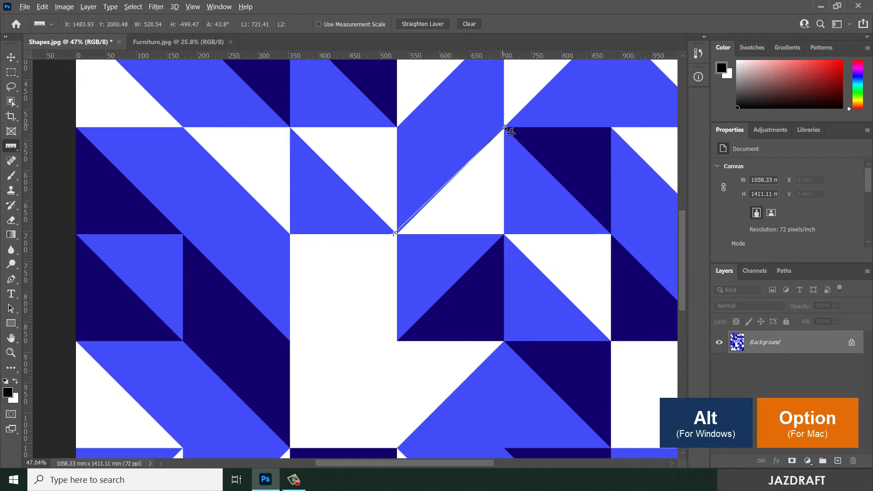
mouse_move(504, 128)
mouse_down()
mouse_move(611, 236)
mouse_move(506, 133)
mouse_move(505, 114)
mouse_move(612, 237)
mouse_up()
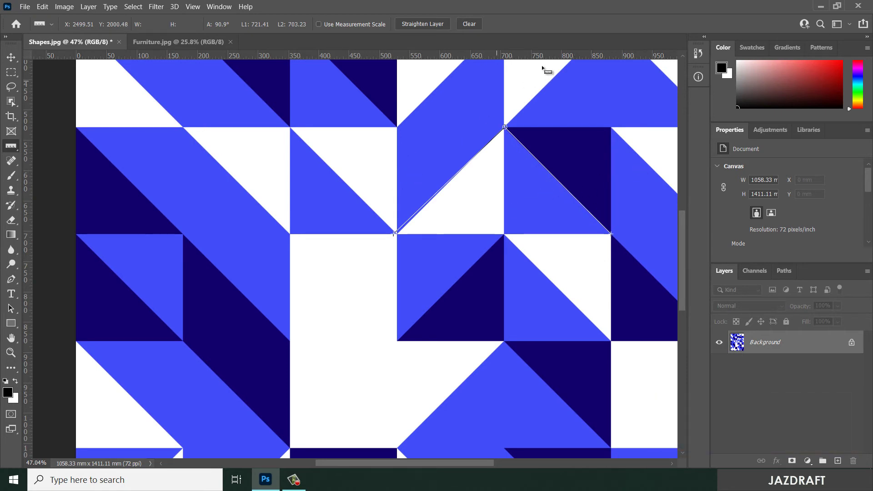
scroll(434, 169, up, 3)
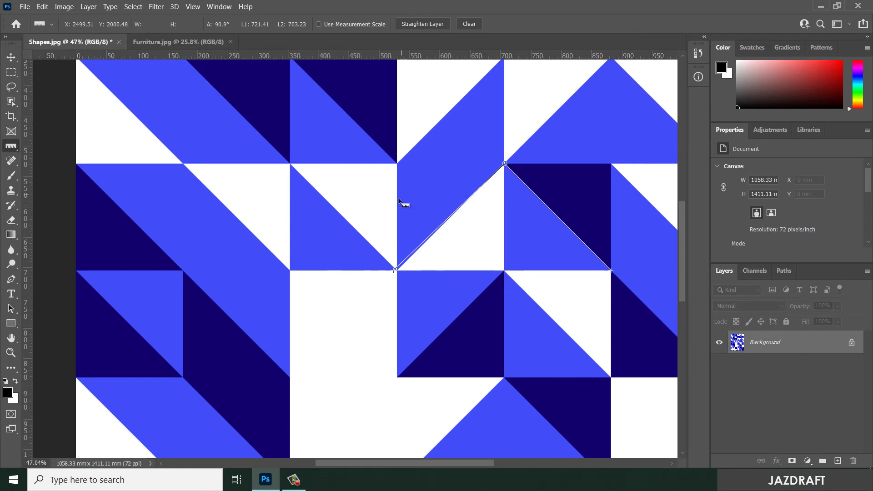
drag(394, 211, 509, 107)
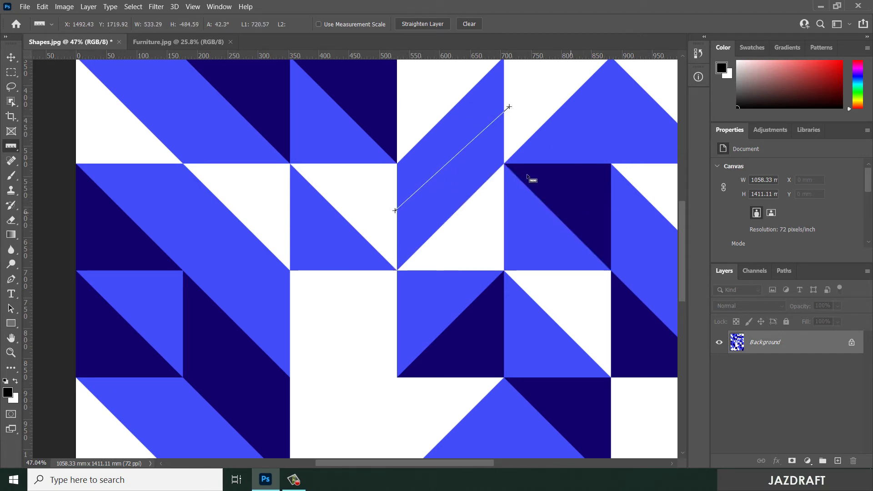
Straighten the shapes layer along the measured line, undo it, and switch to Furniture.jpg.
click(428, 23)
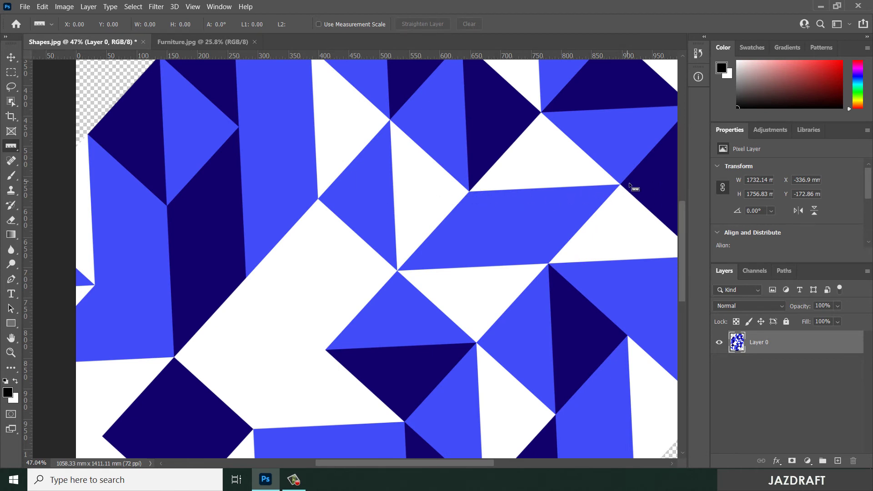
key(ctrl+z)
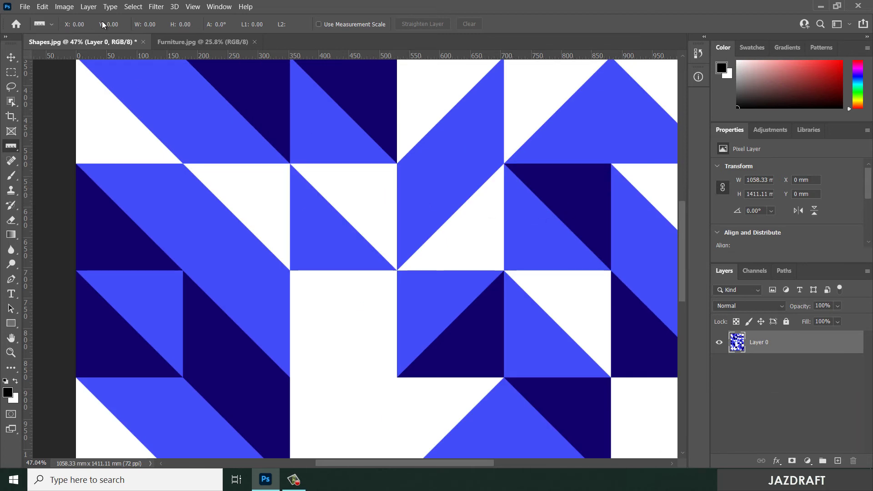
click(200, 41)
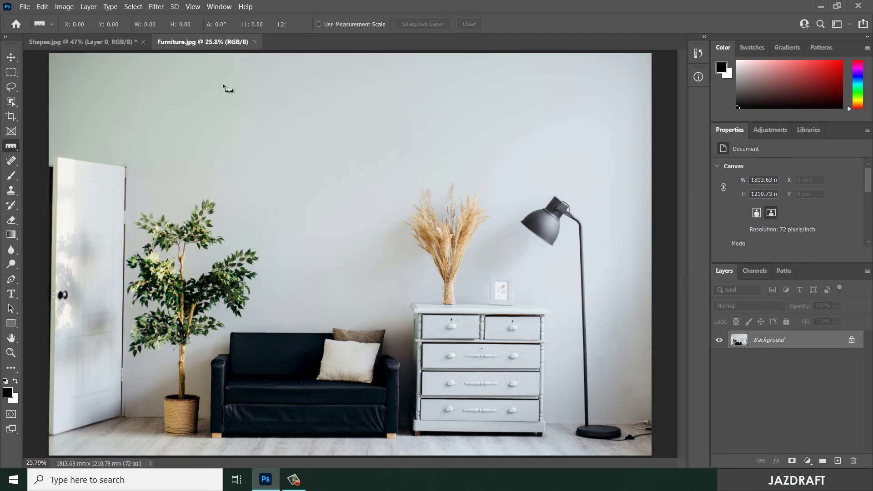
Open Image > Analysis > Set Measurement Scale > Custom on the furniture photo.
click(66, 7)
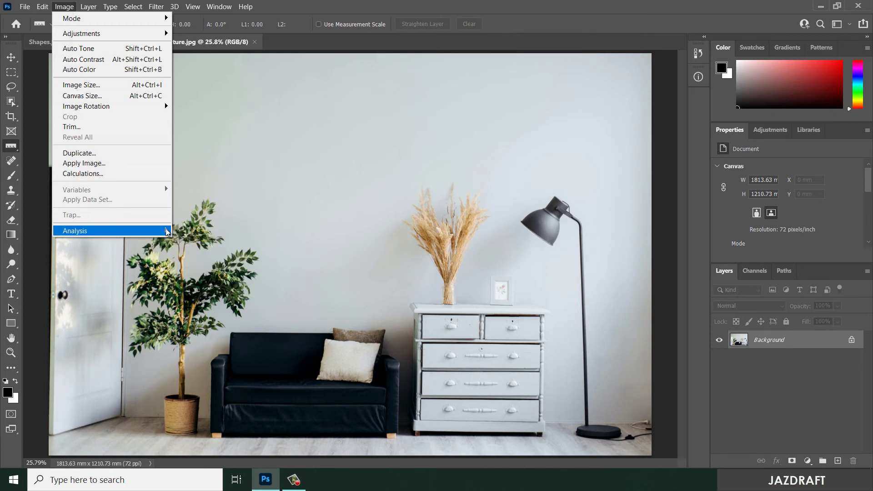
mouse_move(167, 231)
mouse_move(230, 237)
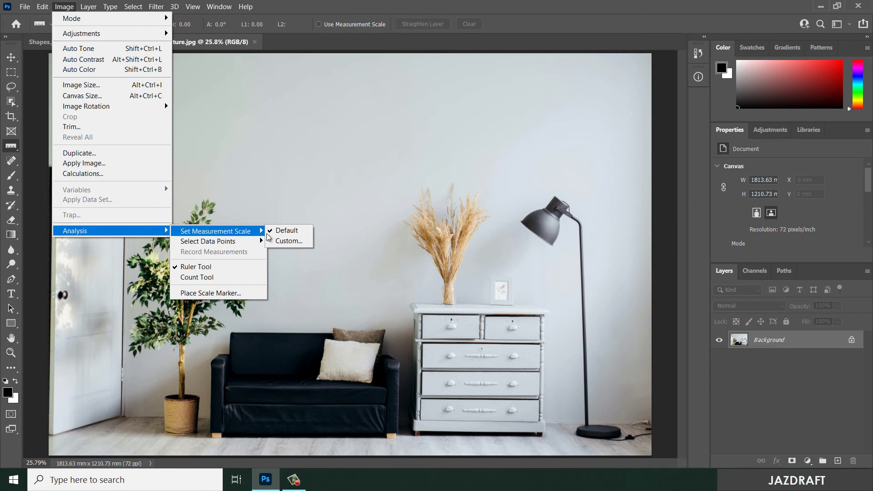
click(298, 242)
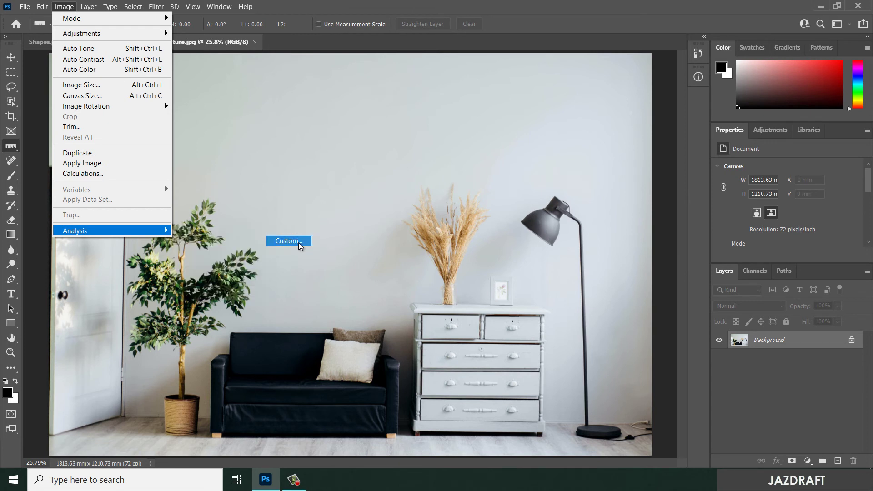
Measure the sofa as 1592 pixels and set the scale's Logical Length to 5.
drag(389, 107, 502, 107)
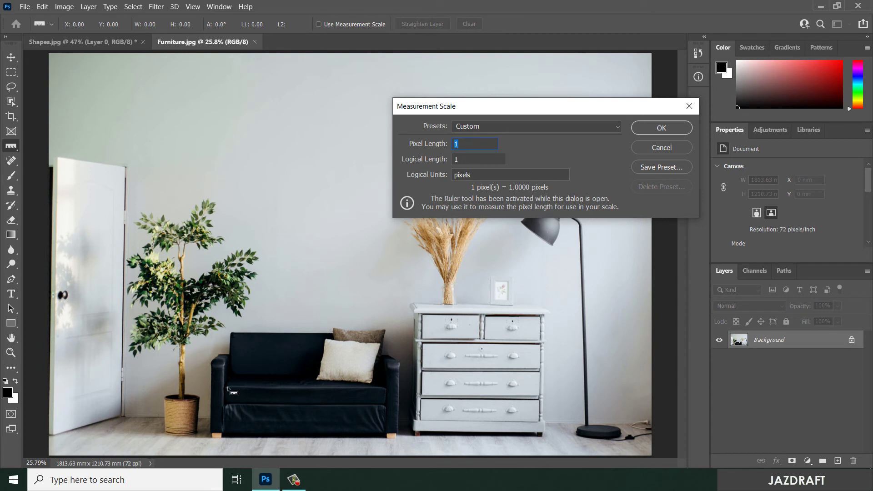
drag(211, 385, 393, 385)
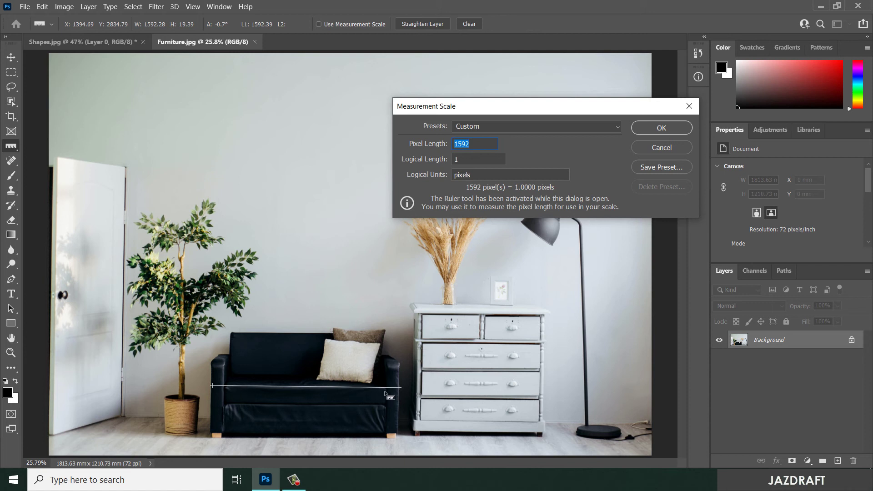
key(Tab)
key(super+r)
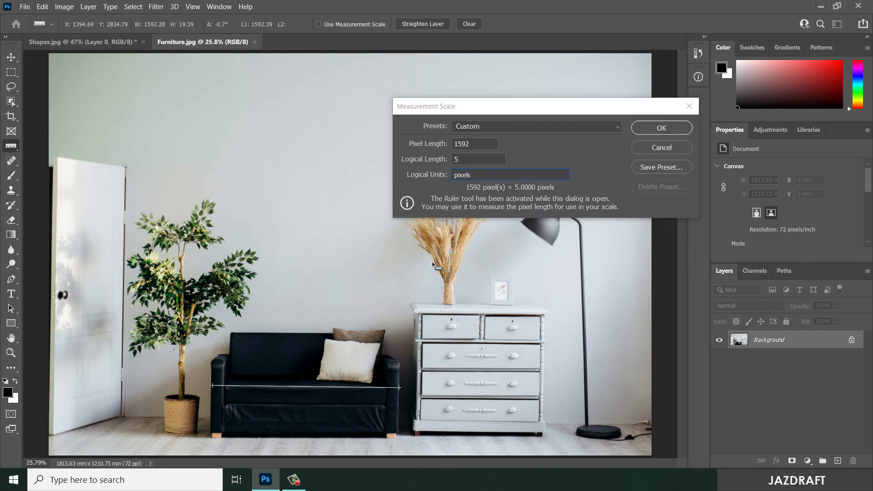
Launch Calculator and compute 1592/5 = 318.4, placing its window over the dialog.
text(l)
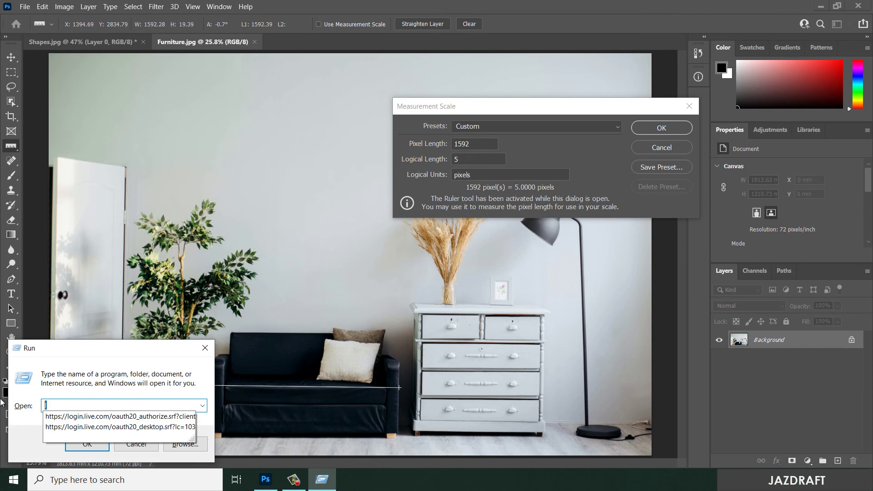
text(calc)
key(Return)
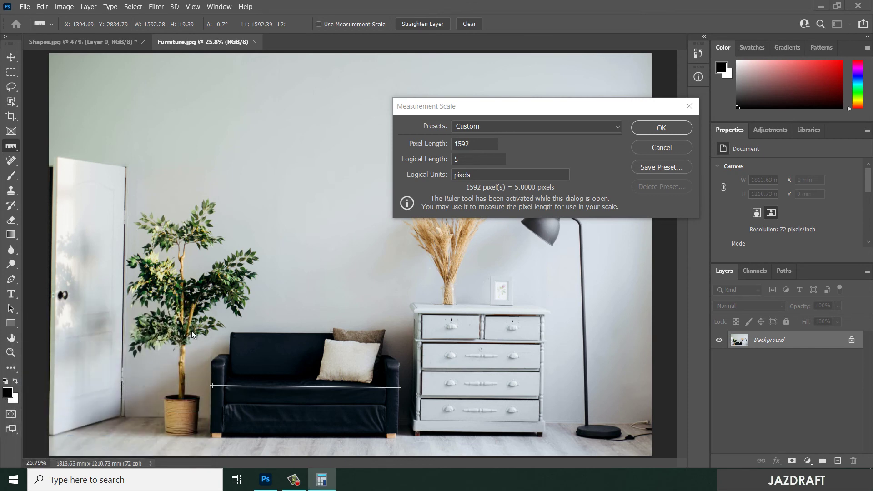
text(1)
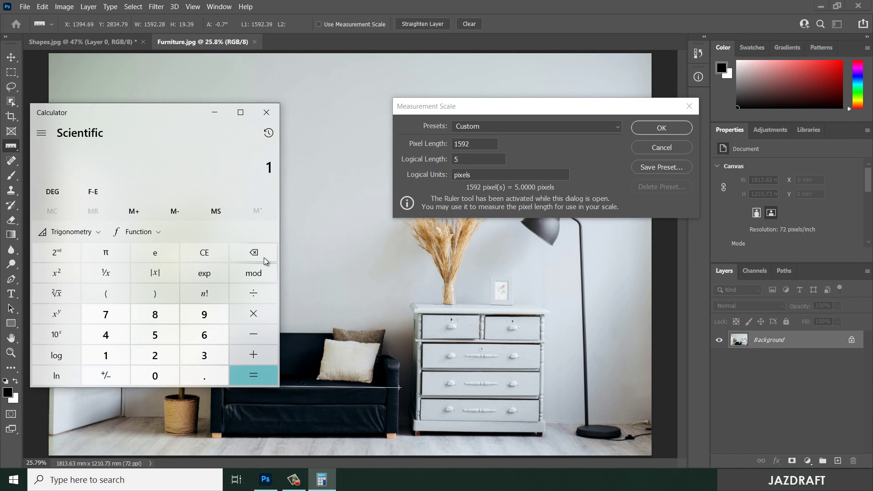
text(592)
text(/5)
key(Return)
drag(179, 126, 249, 83)
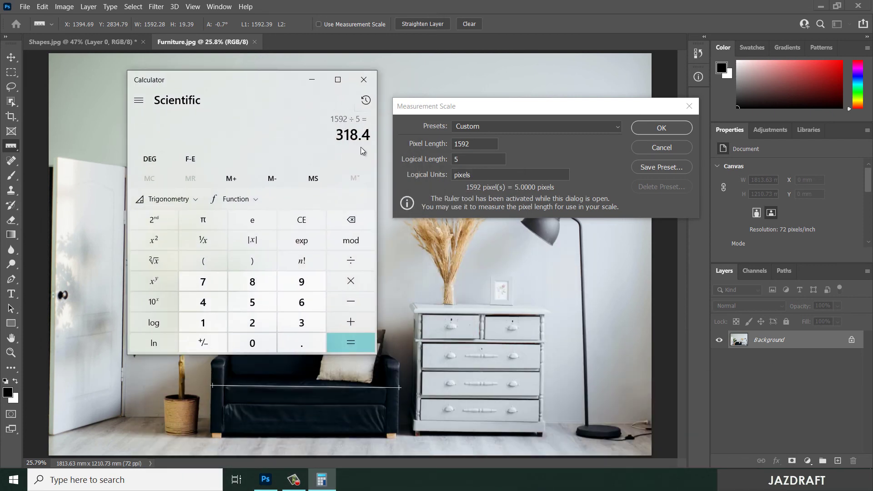
Apply the 1592-pixel-to-5-unit measurement scale and turn on Use Measurement Scale for the ruler.
click(363, 80)
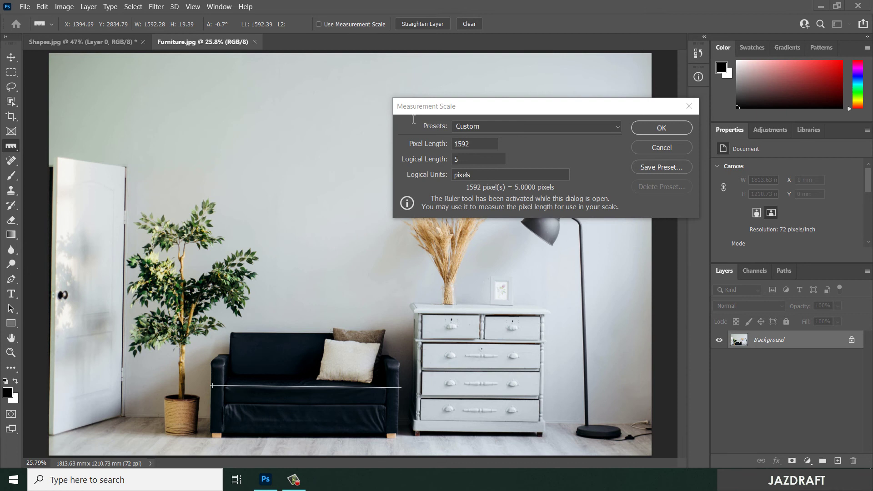
click(658, 121)
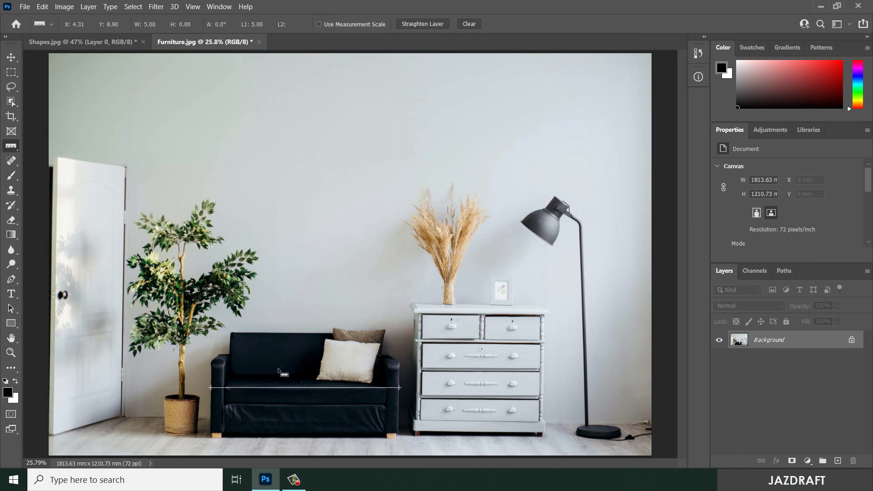
click(318, 24)
Measure the door edge (6.61 units) and the dresser's right edge (3.37 units) vertically.
drag(124, 168, 124, 418)
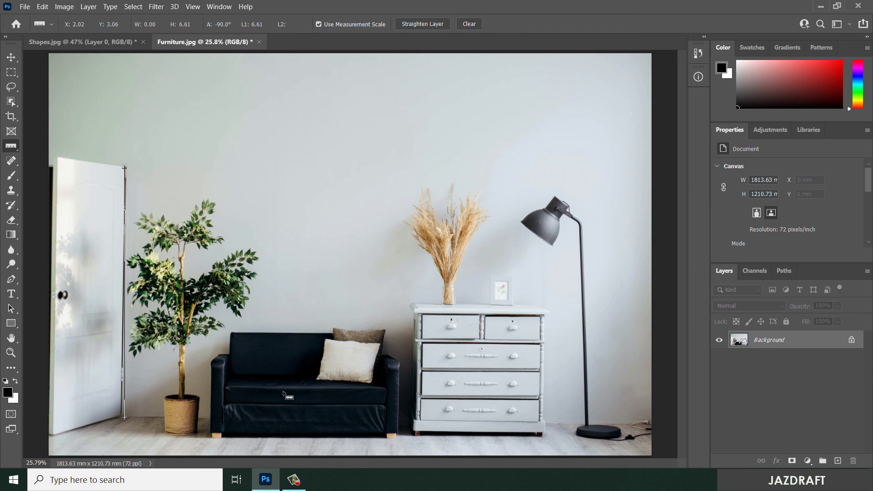
drag(544, 310, 545, 436)
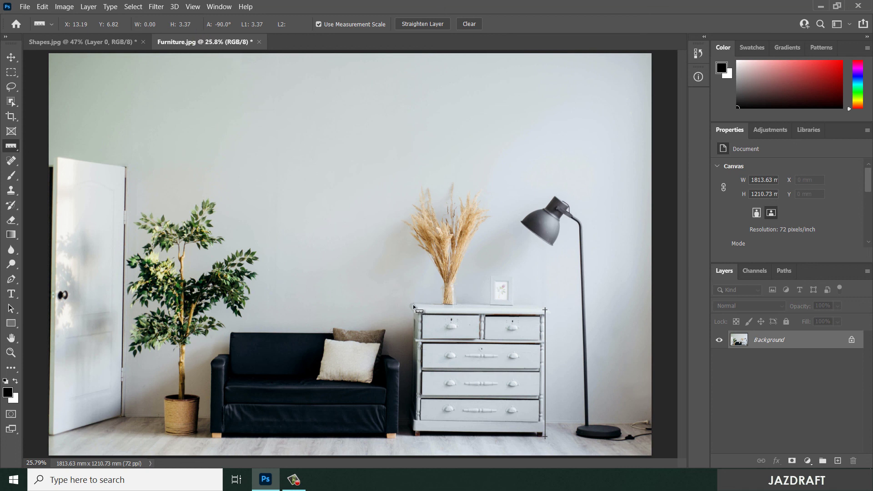
Measure the dresser top's width (3.67 units) and the floor lamp's height (5.37 units).
drag(411, 305, 550, 313)
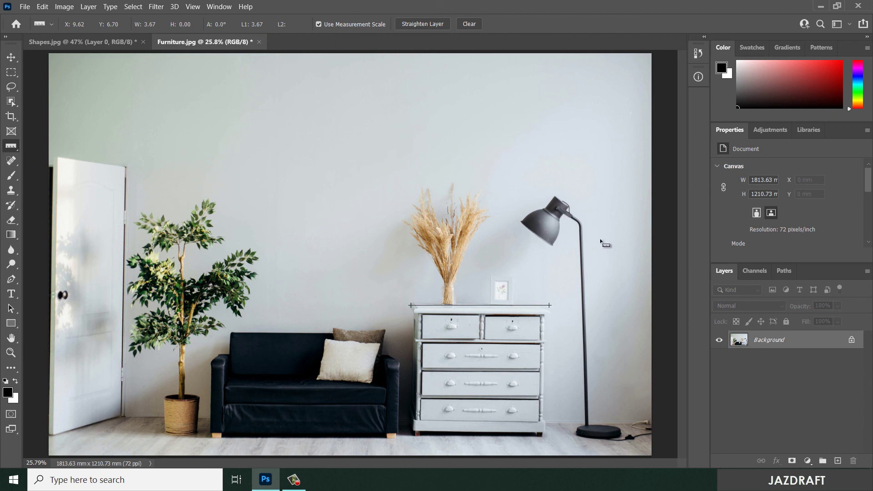
drag(583, 223, 589, 426)
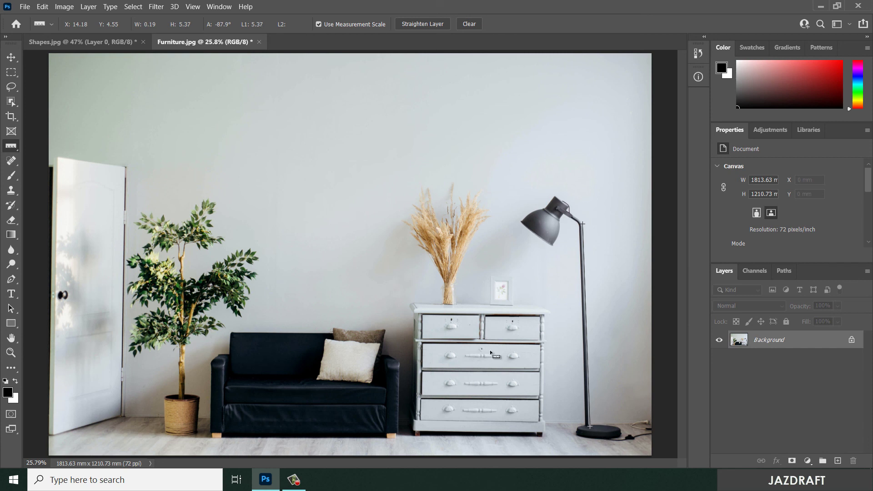